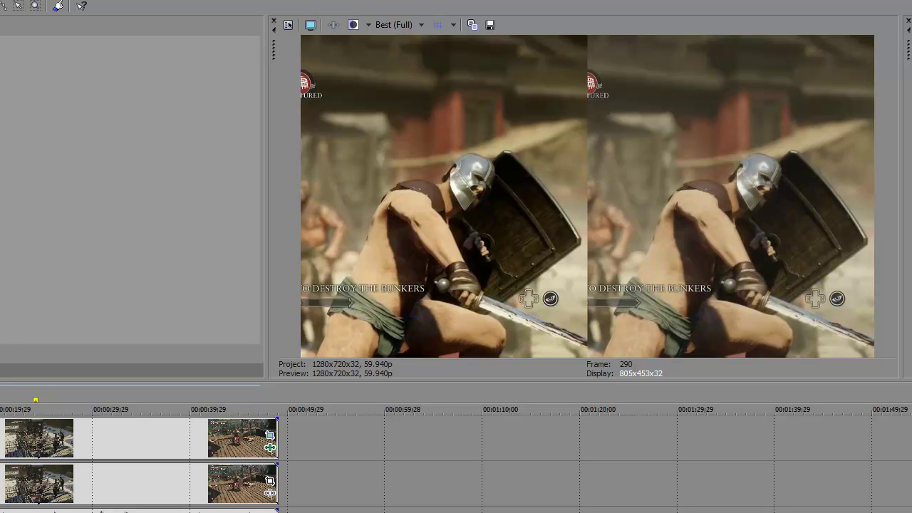
Check the clip's Color Corrector preset list, leaving it unchanged.
{"action": "left_click", "coordinate": [269, 450]}
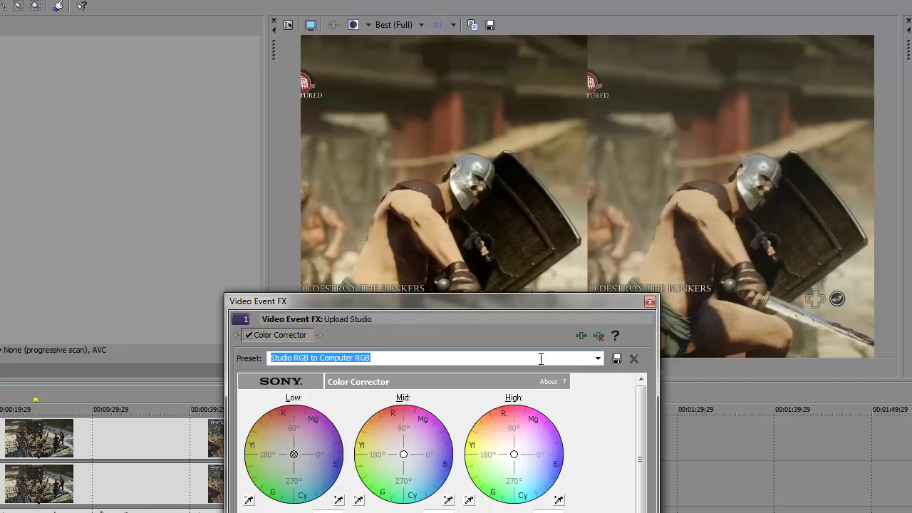
{"action": "left_click", "coordinate": [598, 361]}
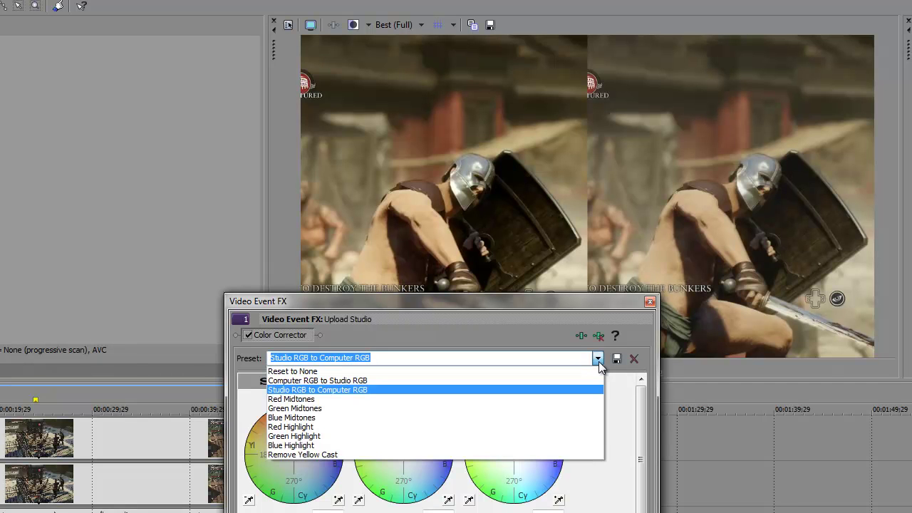
{"action": "left_click", "coordinate": [599, 361]}
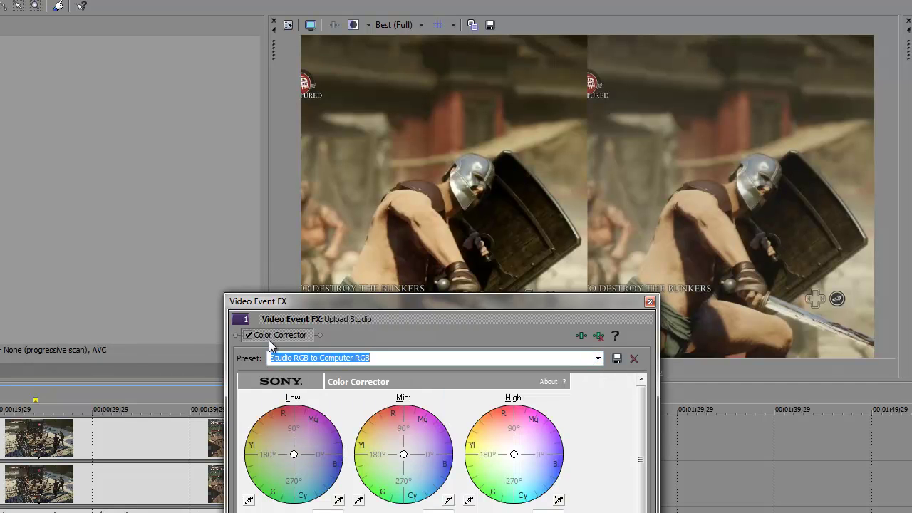
{"action": "left_click", "coordinate": [650, 303]}
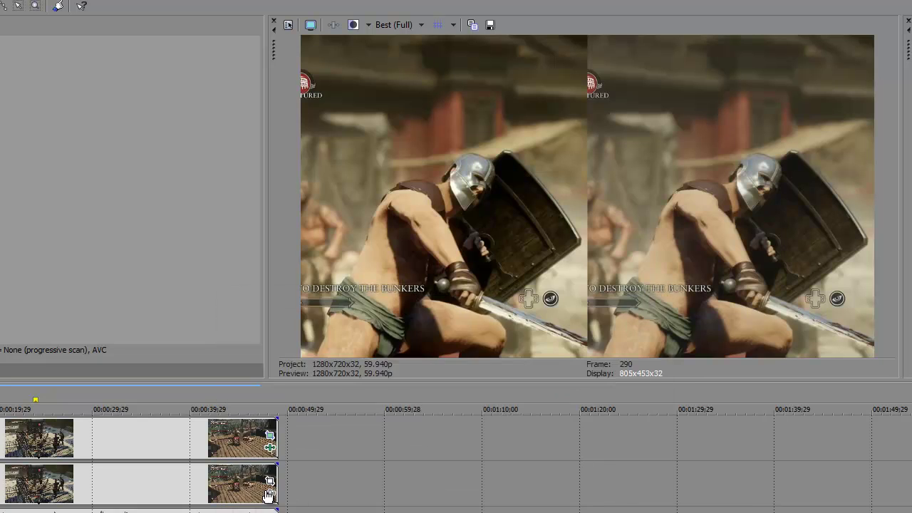
Browse the video effects for Sony Color Corrector, then dismiss the chooser without adding anything.
{"action": "left_click", "coordinate": [266, 490]}
{"action": "left_click_drag", "start_coordinate": [120, 125], "coordinate": [293, 69]}
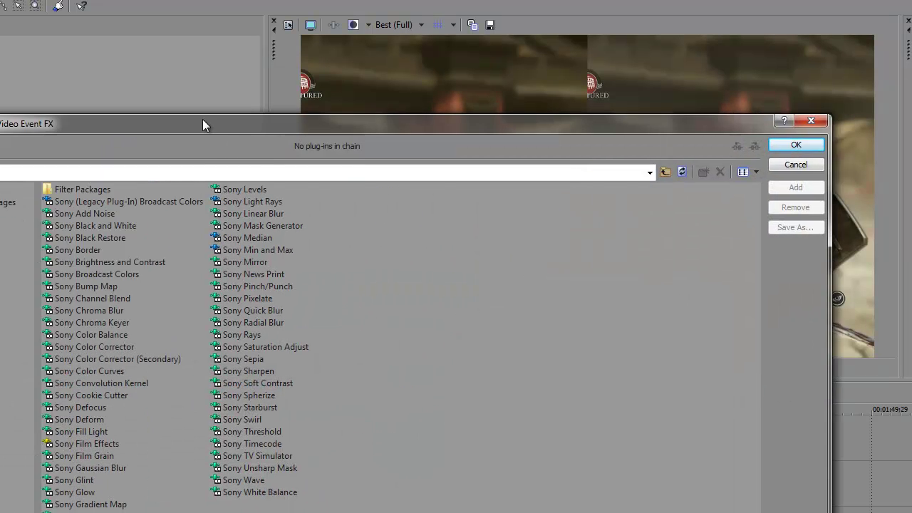
{"action": "left_click", "coordinate": [215, 298]}
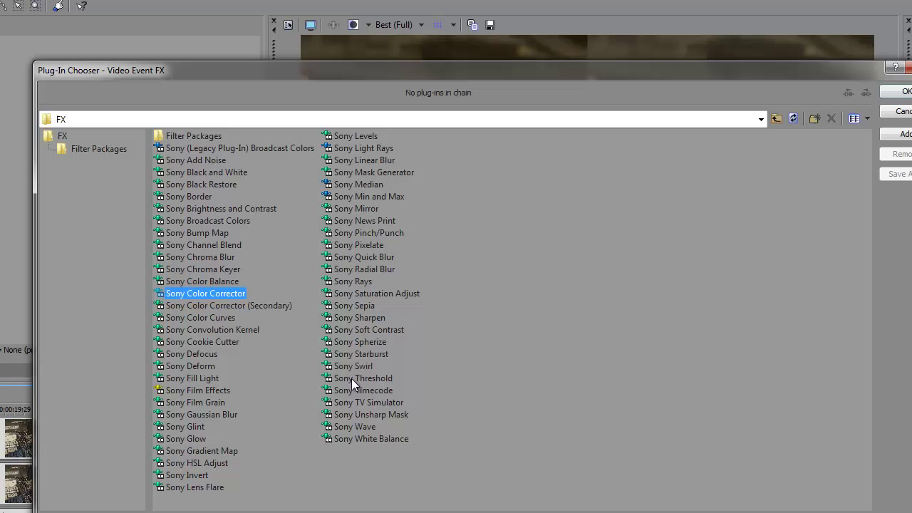
{"action": "left_click", "coordinate": [903, 116]}
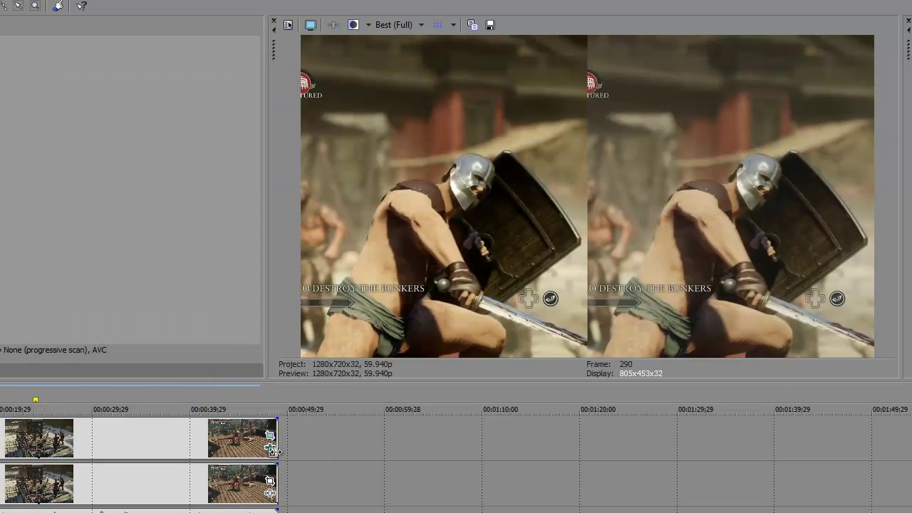
Keep the Color Corrector preset at Studio RGB to Computer RGB.
{"action": "left_click", "coordinate": [597, 358]}
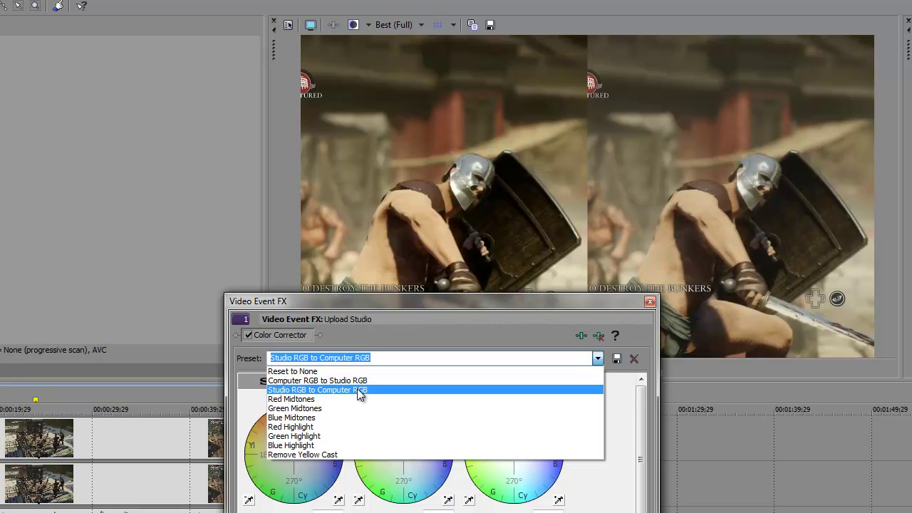
{"action": "left_click", "coordinate": [358, 394]}
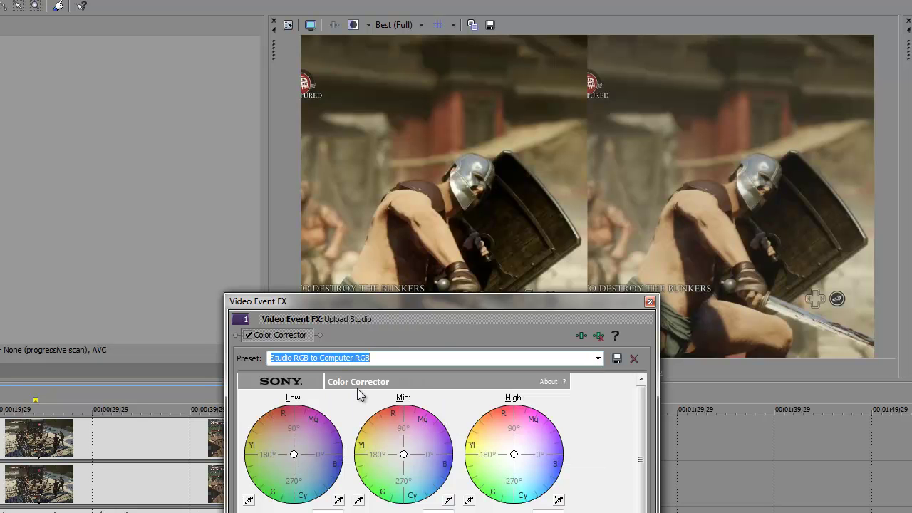
{"action": "left_click", "coordinate": [650, 302]}
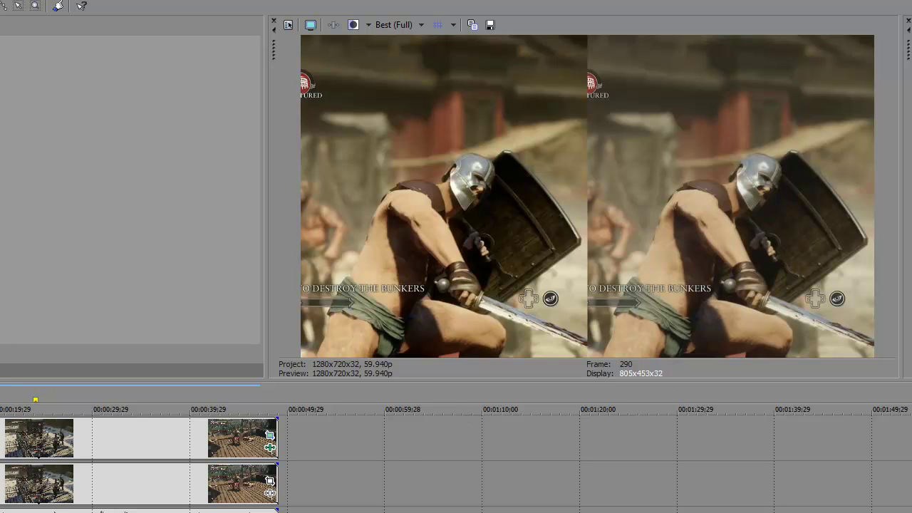
Review the first clip's properties without changing anything.
{"action": "right_click", "coordinate": [144, 440]}
{"action": "left_click", "coordinate": [185, 429]}
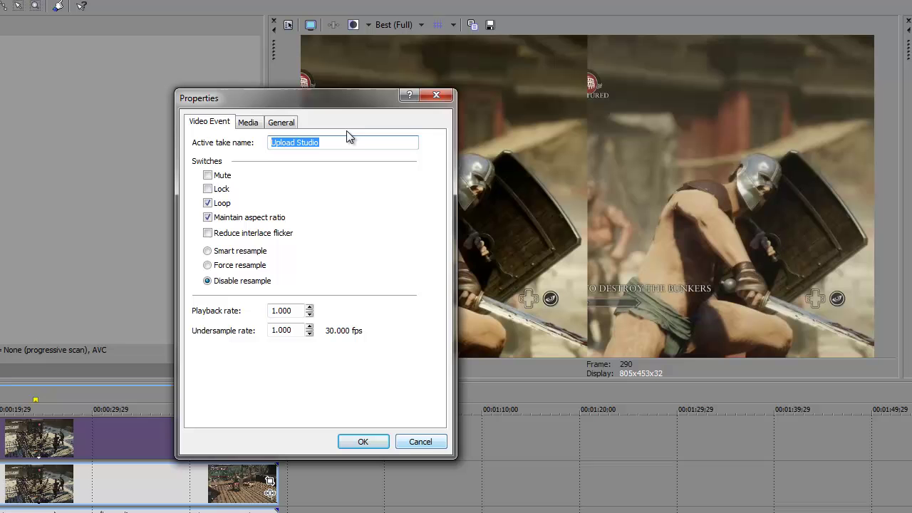
{"action": "left_click", "coordinate": [420, 443]}
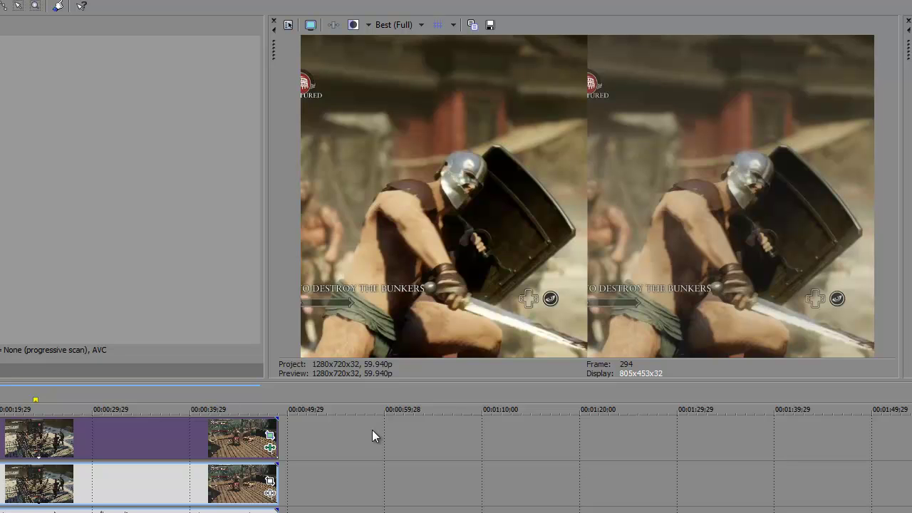
Play through the clip, then move the playhead to the early archers scene at frame 1,398.
{"action": "key", "text": "space"}
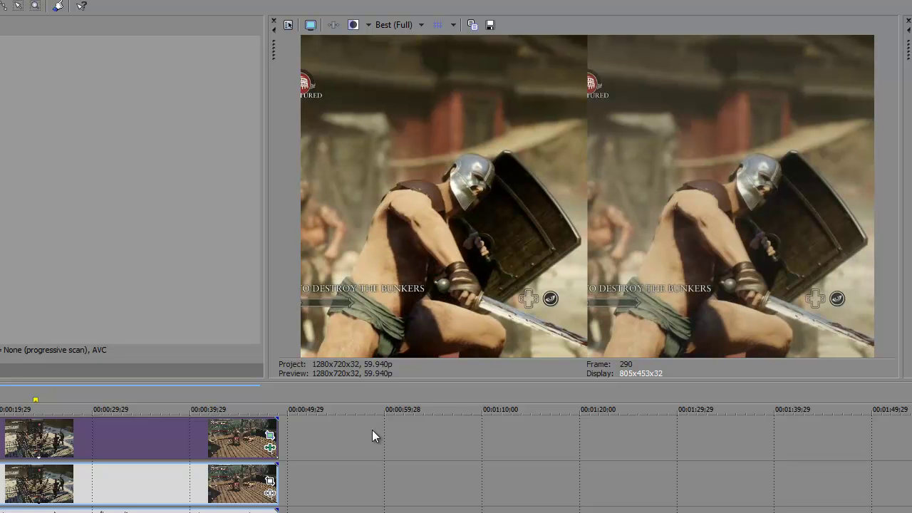
{"action": "key", "text": "space"}
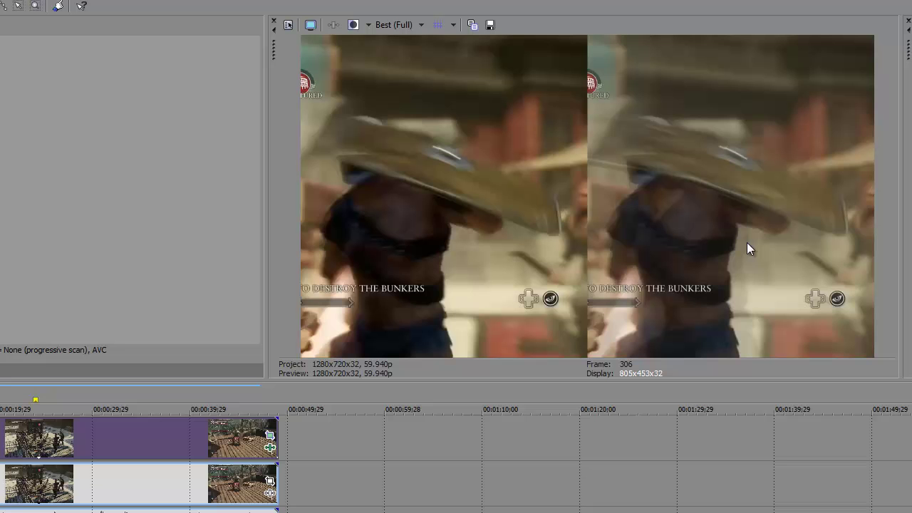
{"action": "key", "text": "Right"}
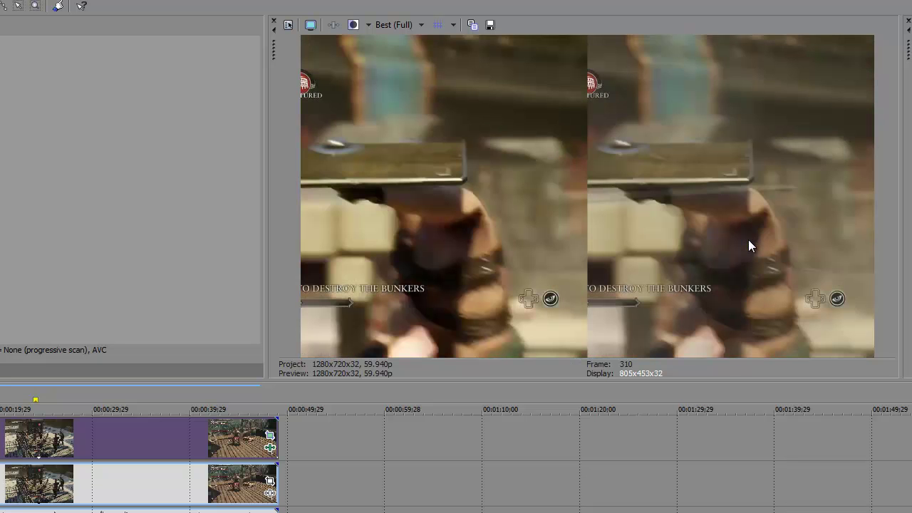
{"action": "key", "text": "Right"}
{"action": "key", "text": "Right"}
{"action": "key", "text": "Right"}
{"action": "key", "text": "Right"}
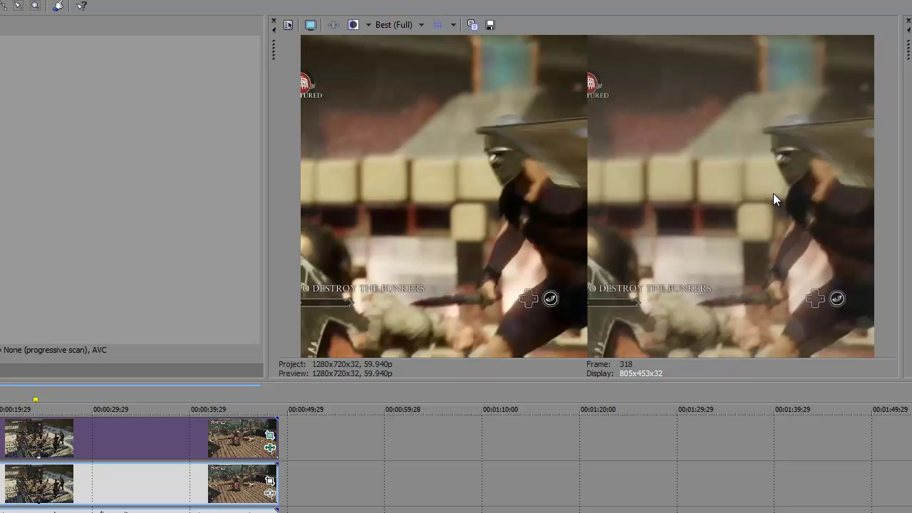
{"action": "key", "text": "Right"}
{"action": "key", "text": "Right"}
{"action": "key", "text": "Right"}
{"action": "key", "text": "Right"}
{"action": "key", "text": "Right"}
{"action": "key", "text": "Right"}
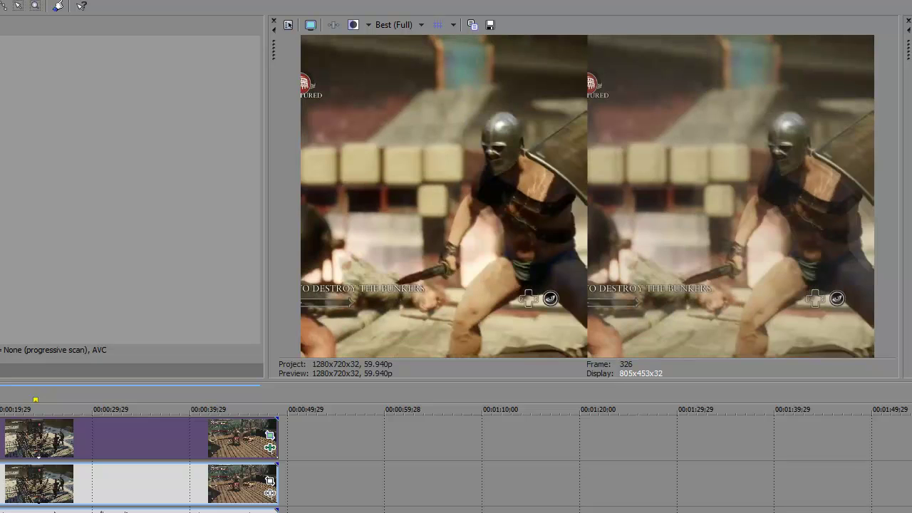
{"action": "left_click", "coordinate": [27, 438]}
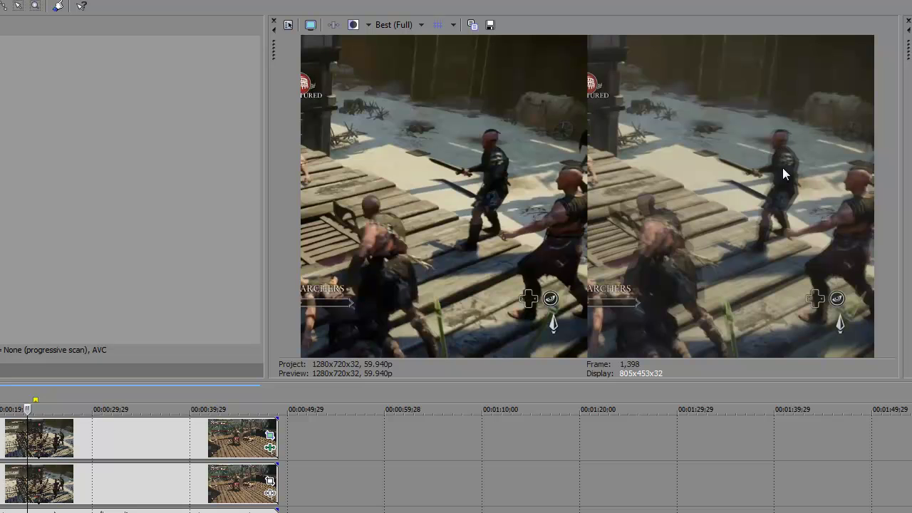
Step forward three frames and back one through the archers scene to frame 1,414.
{"action": "key", "text": "Right"}
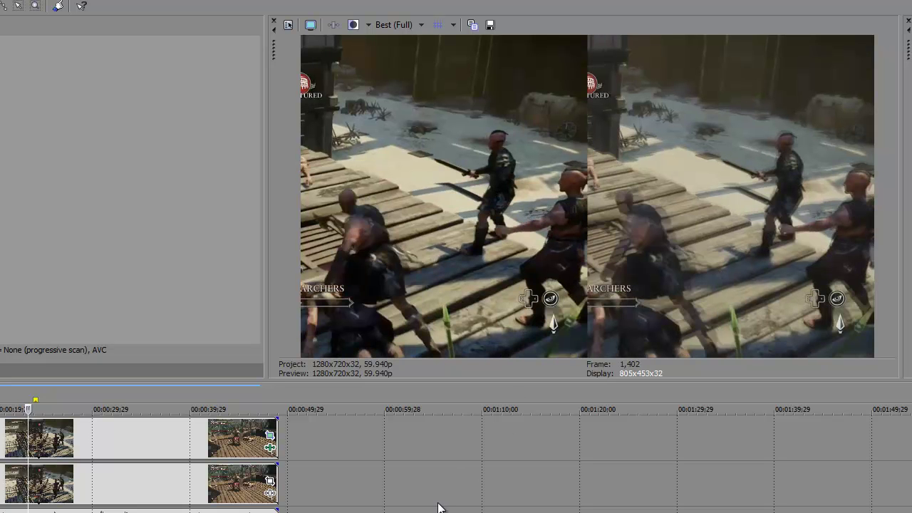
{"action": "key", "text": "Right"}
{"action": "key", "text": "Right"}
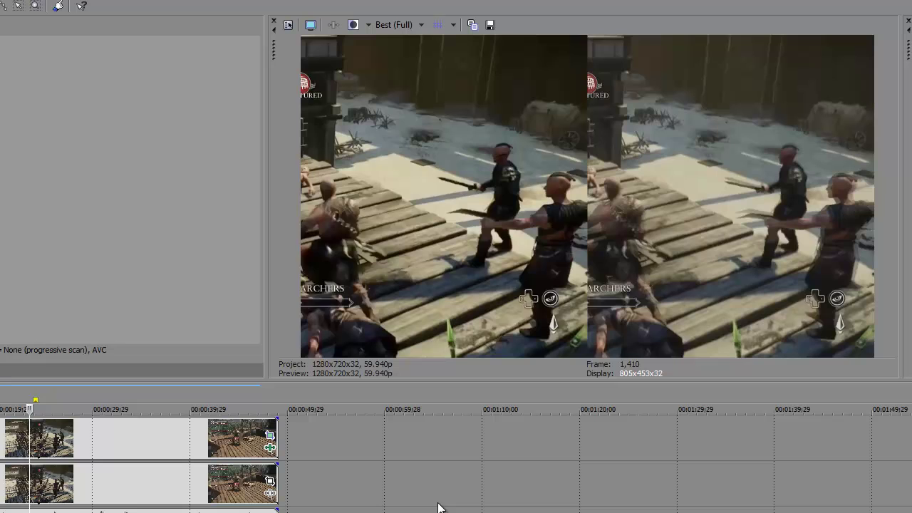
{"action": "key", "text": "Right"}
{"action": "key", "text": "Right"}
{"action": "key", "text": "Left"}
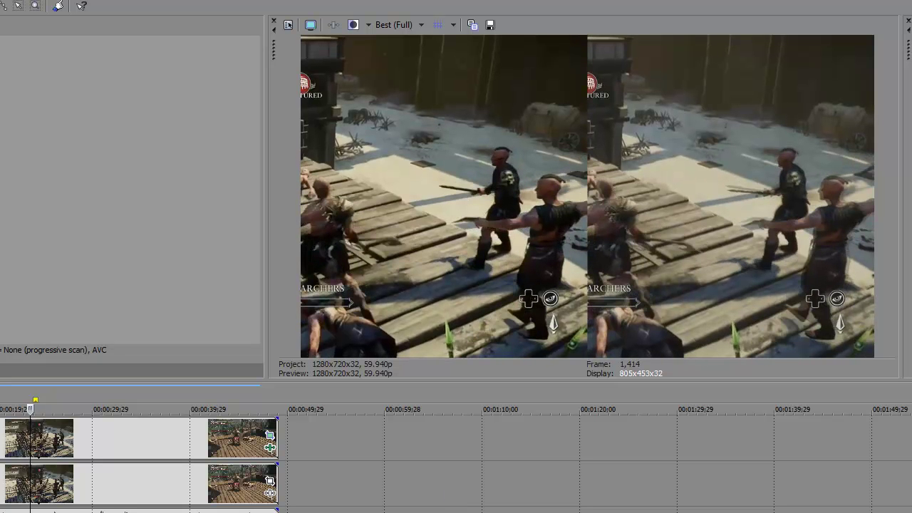
{"action": "right_click", "coordinate": [139, 479]}
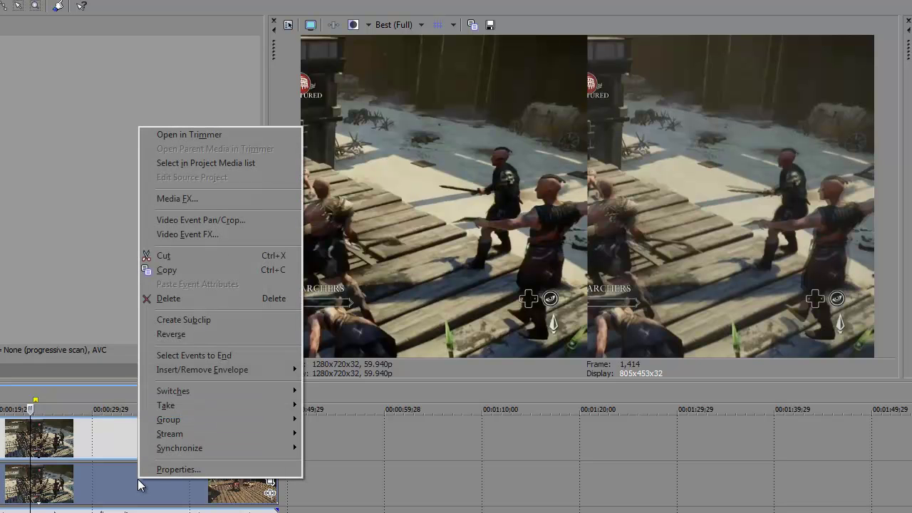
{"action": "left_click", "coordinate": [150, 470]}
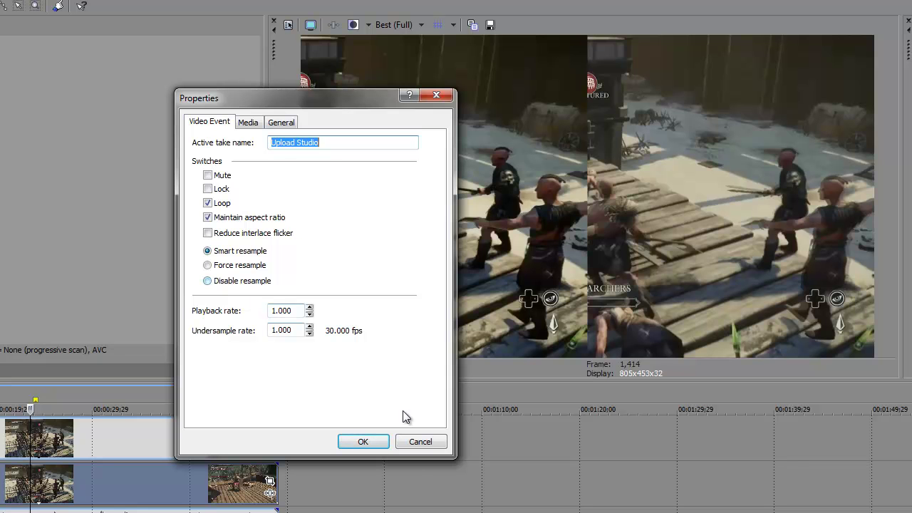
{"action": "left_click", "coordinate": [421, 442]}
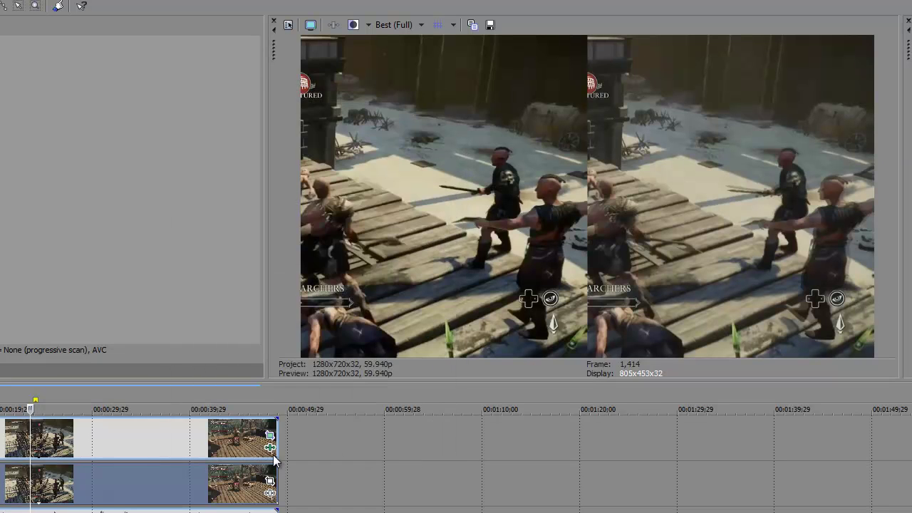
Move the playhead to the start of the later clip, around frame 2,472.
{"action": "left_click", "coordinate": [201, 442]}
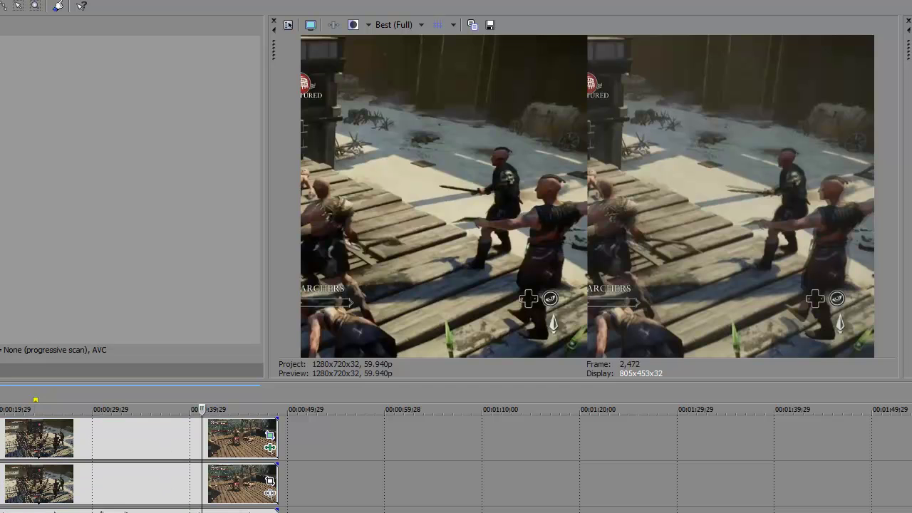